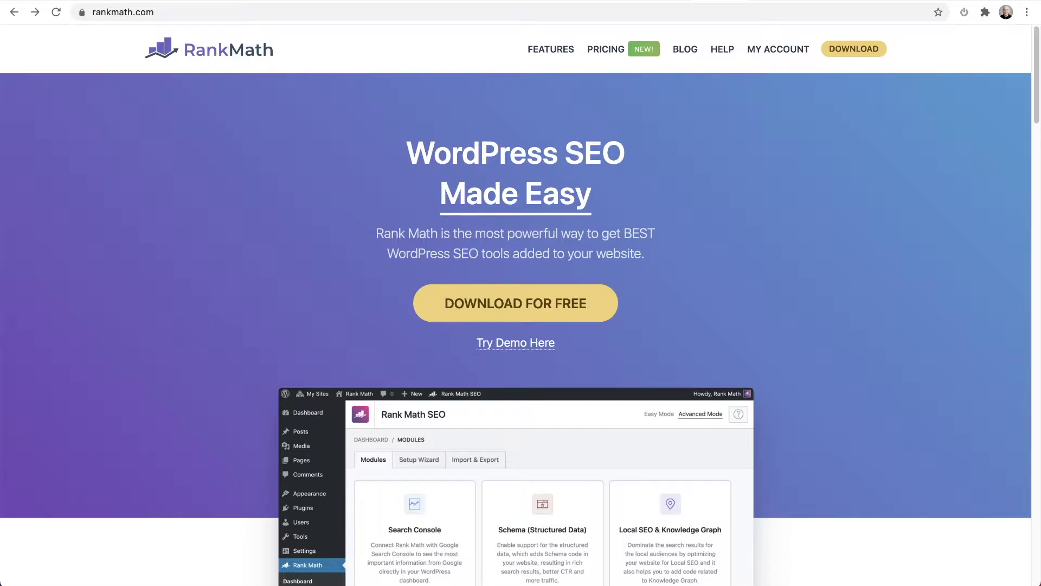
- Open the Presto Player video result for 'How To Use Video Presets', then return to the Google results
{"action": "left_click", "coordinate": [664, 8]}
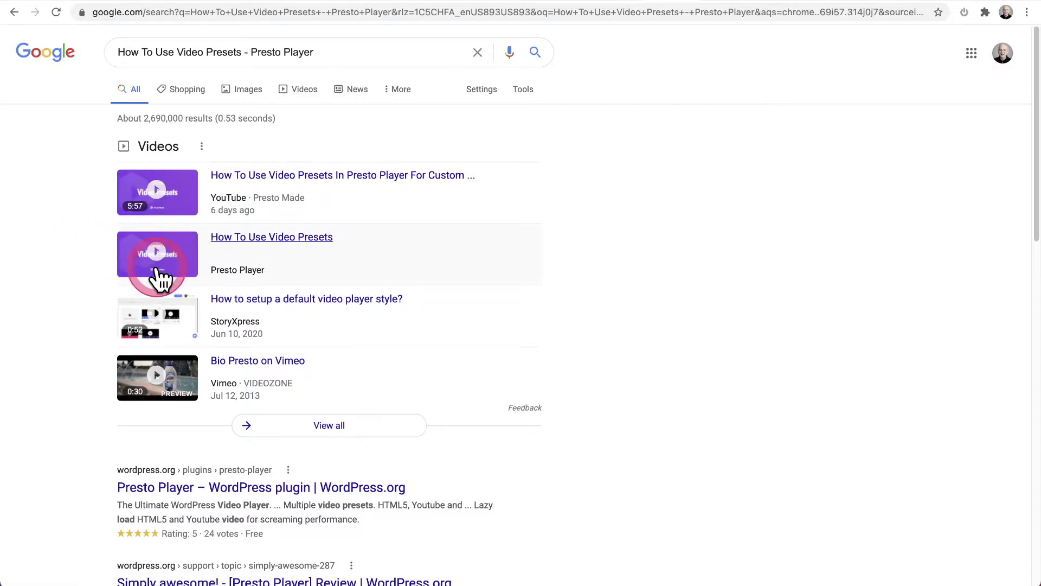
{"action": "left_click", "coordinate": [229, 238]}
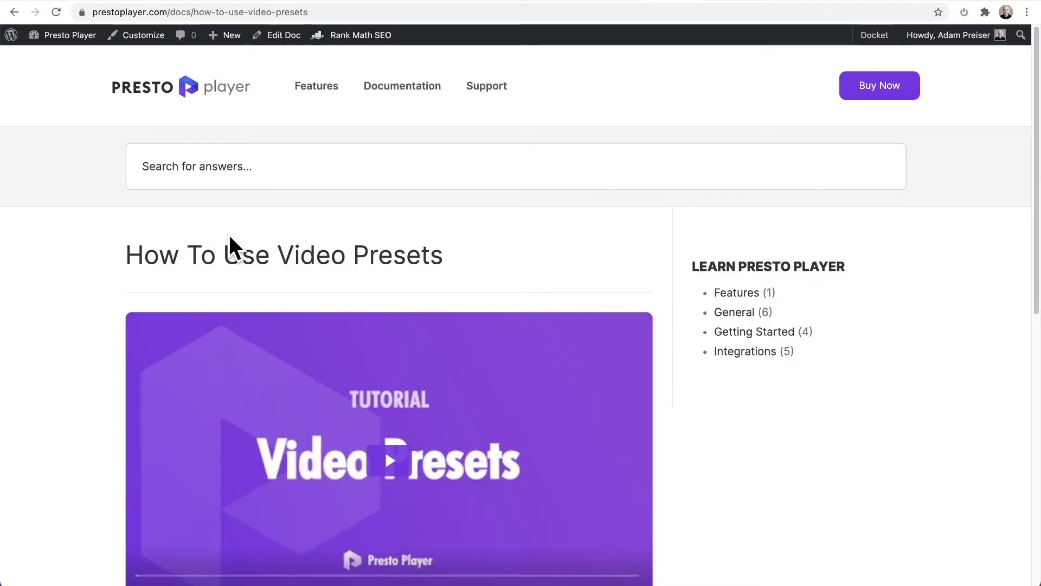
{"action": "left_click", "coordinate": [161, 163]}
{"action": "left_click", "coordinate": [39, 37]}
{"action": "left_click", "coordinate": [14, 12]}
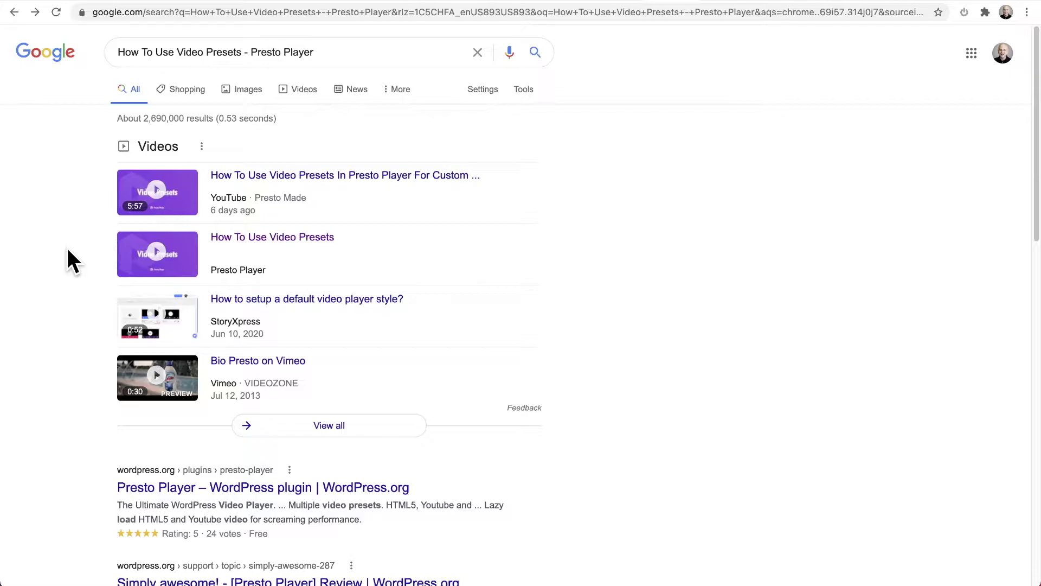
- Load rankmath.com and scroll through the Rank Math pricing plans
{"action": "left_click", "coordinate": [728, 12]}
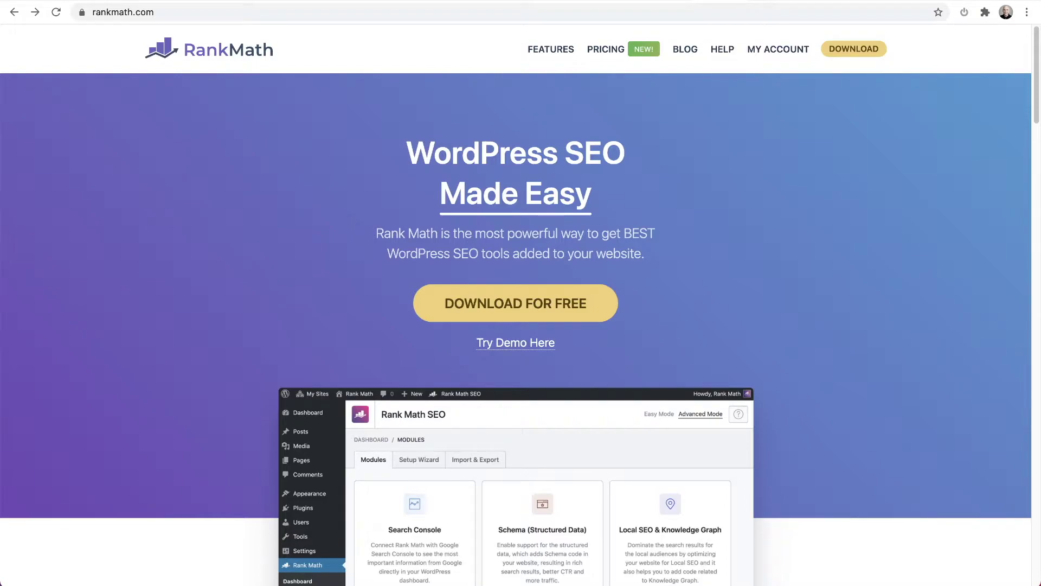
{"action": "left_click", "coordinate": [608, 52]}
{"action": "scroll", "coordinate": [637, 167], "scroll_direction": "down", "scroll_amount": 3}
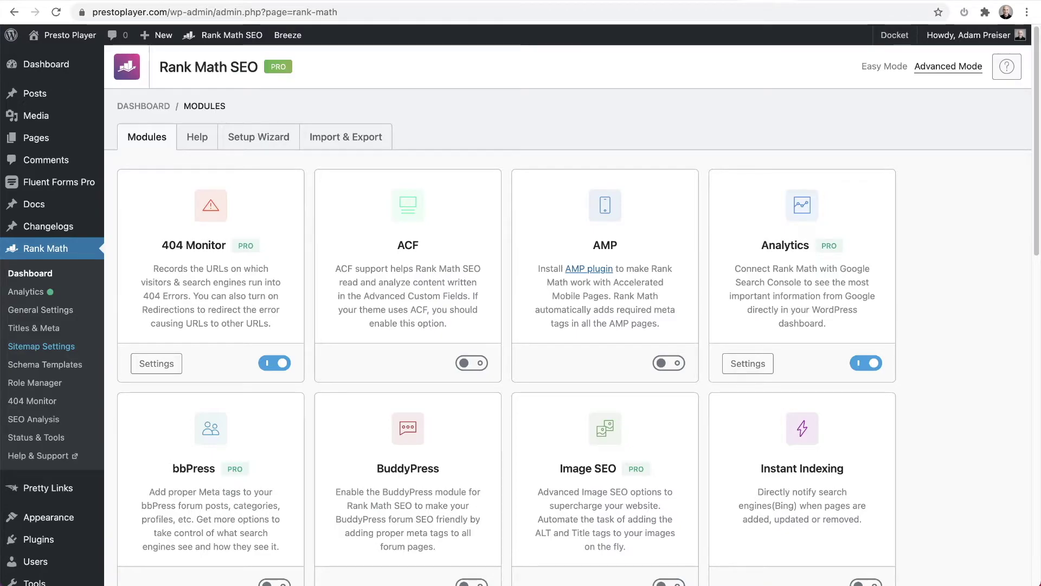
- Scroll the Rank Math Modules list down to the Video Sitemap module
{"action": "left_click", "coordinate": [530, 58]}
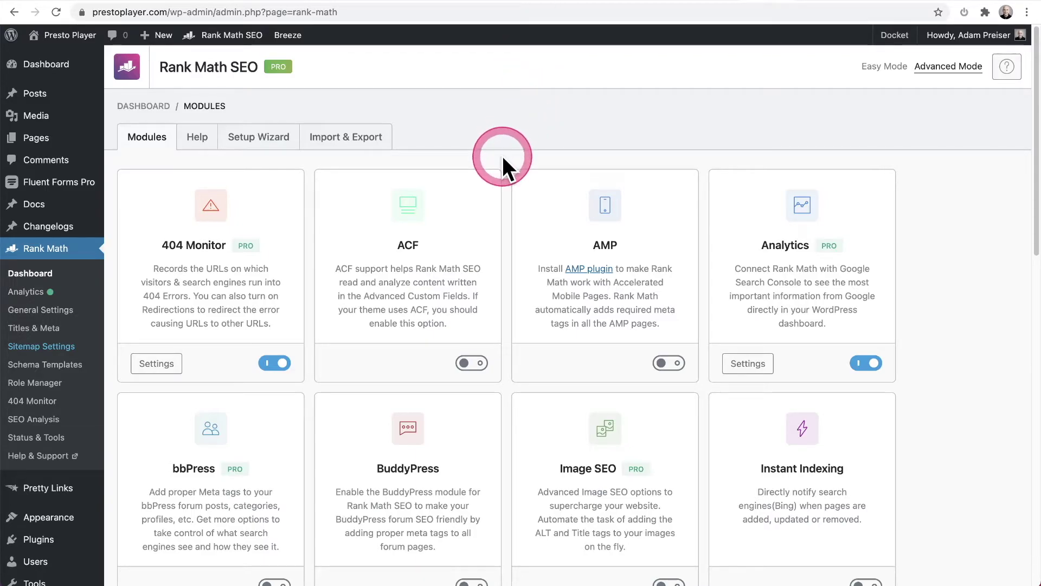
{"action": "scroll", "coordinate": [502, 155], "scroll_direction": "down", "scroll_amount": 5}
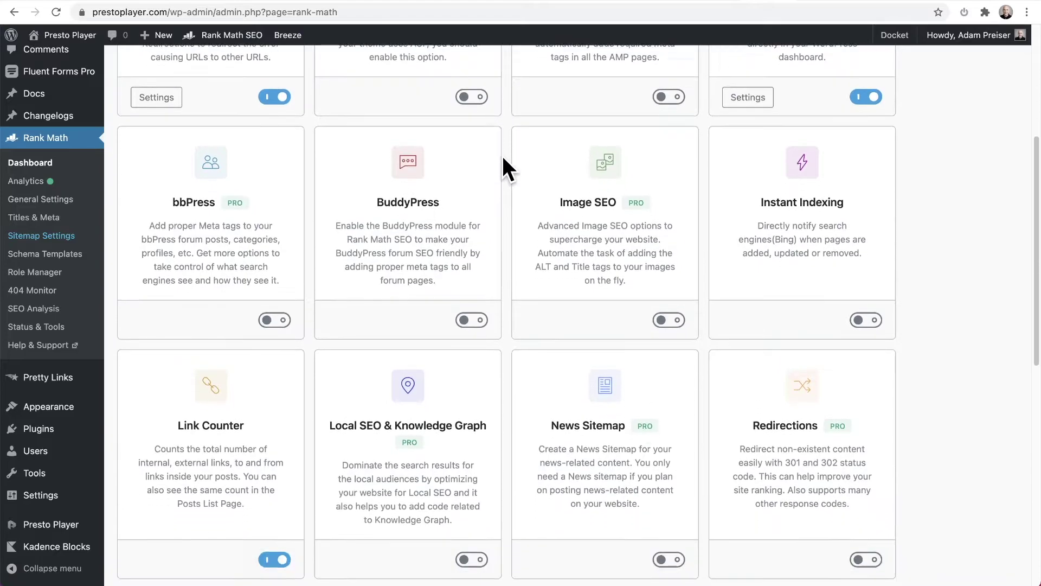
{"action": "scroll", "coordinate": [503, 158], "scroll_direction": "down", "scroll_amount": 5}
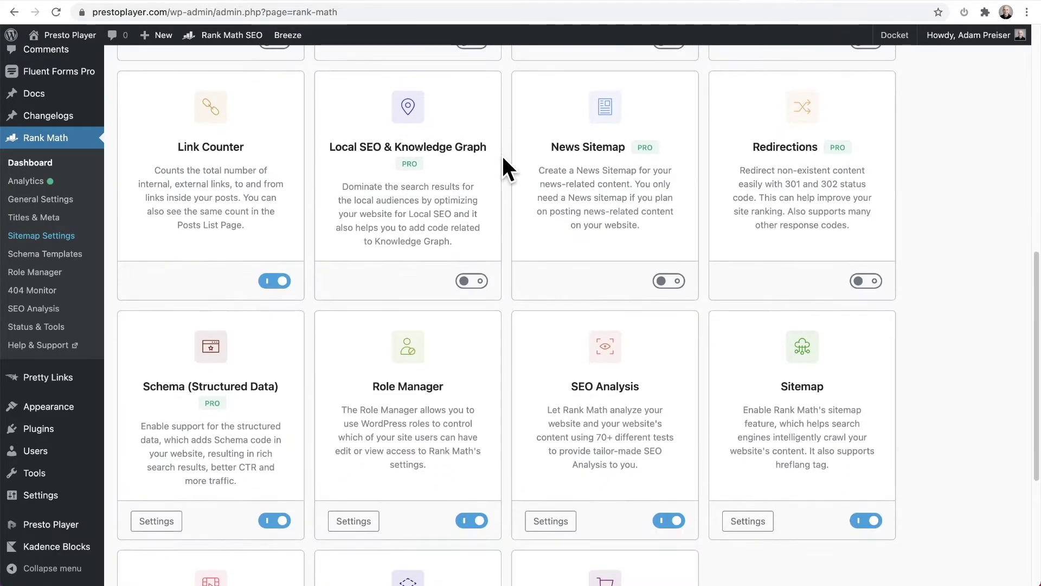
{"action": "scroll", "coordinate": [504, 158], "scroll_direction": "down", "scroll_amount": 2}
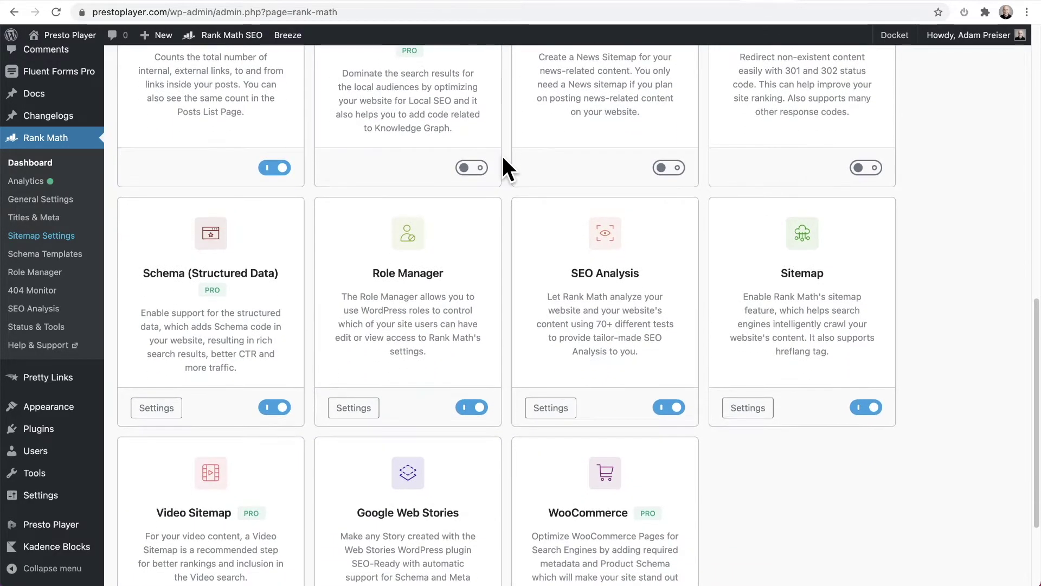
{"action": "scroll", "coordinate": [502, 155], "scroll_direction": "down", "scroll_amount": 3}
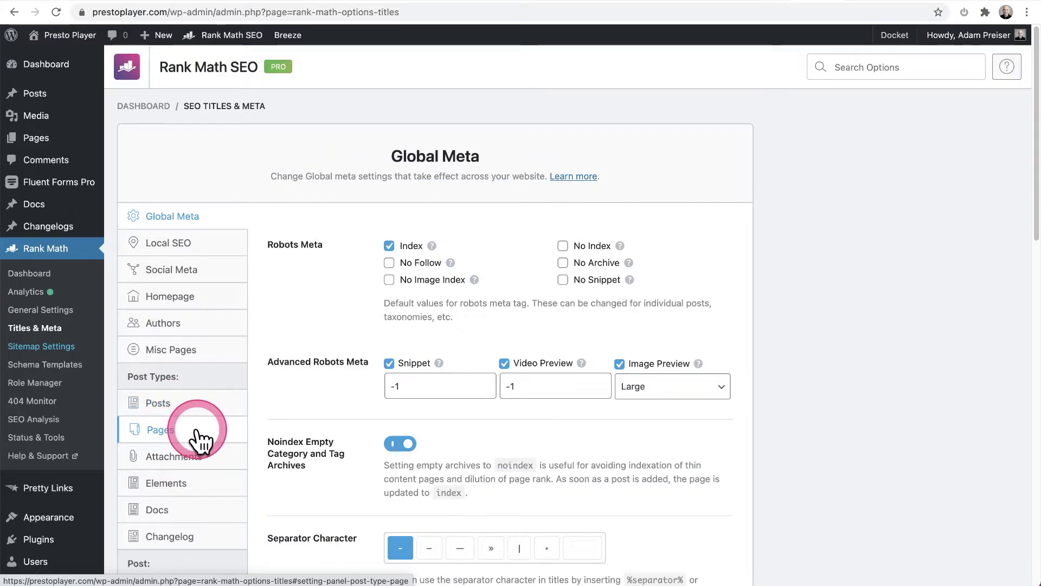
- Show the Posts settings under Titles & Meta and confirm Autodetect Video is switched on
{"action": "left_click", "coordinate": [195, 407]}
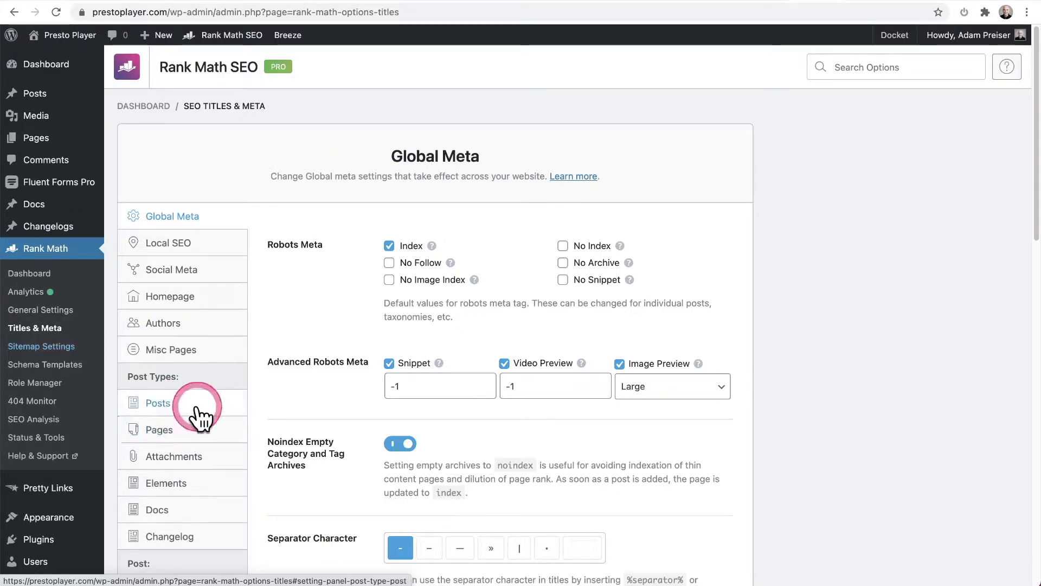
{"action": "left_click", "coordinate": [323, 362]}
{"action": "scroll", "coordinate": [344, 357], "scroll_direction": "down", "scroll_amount": 8}
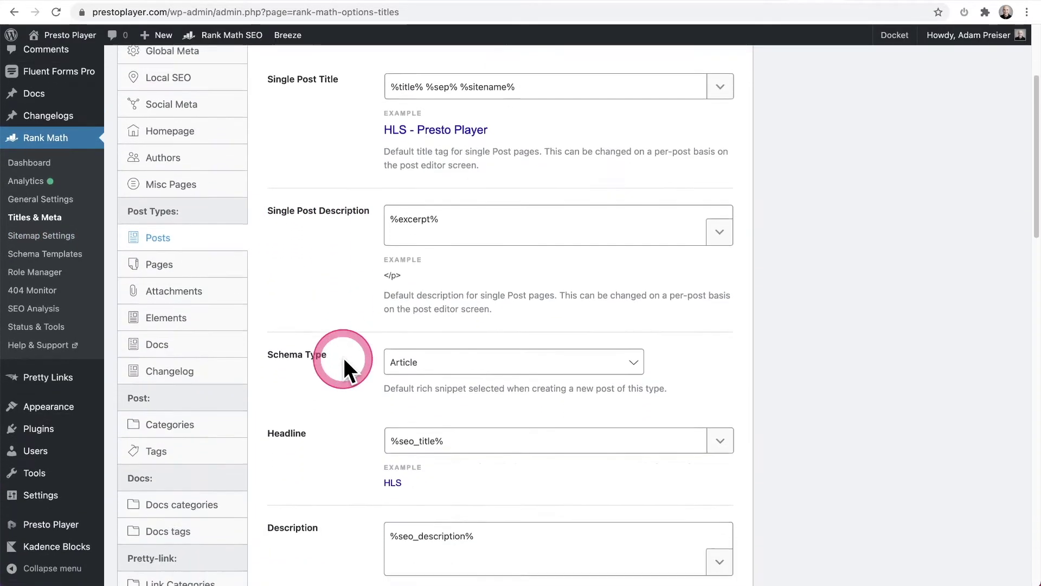
{"action": "scroll", "coordinate": [343, 363], "scroll_direction": "down", "scroll_amount": 4}
{"action": "left_click", "coordinate": [307, 279]}
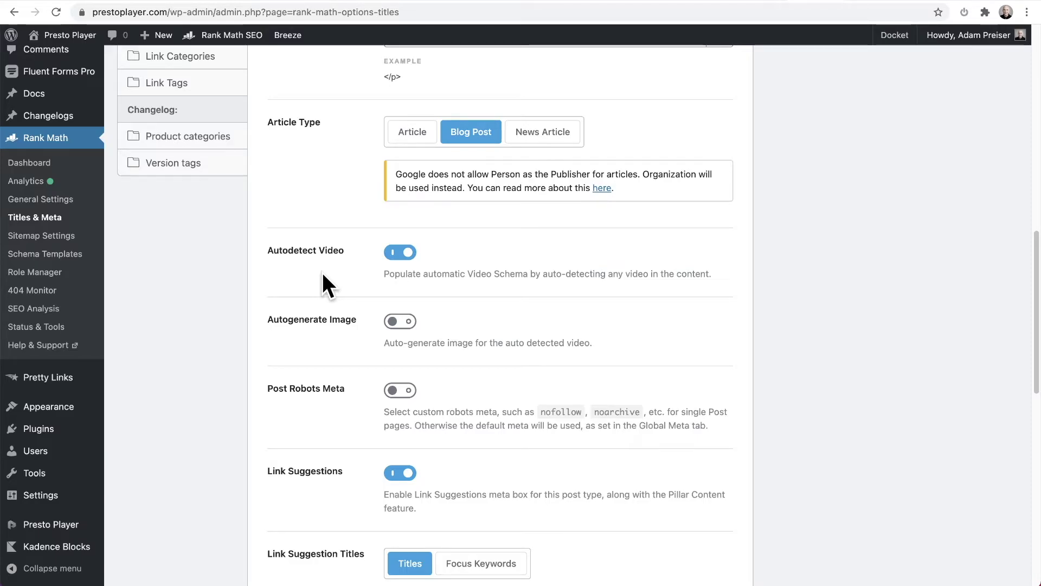
{"action": "scroll", "coordinate": [322, 273], "scroll_direction": "up", "scroll_amount": 5}
{"action": "left_click", "coordinate": [300, 269]}
{"action": "scroll", "coordinate": [301, 269], "scroll_direction": "up", "scroll_amount": 7}
- Show the Pages settings under Titles & Meta and scroll down to Autodetect Video
{"action": "left_click", "coordinate": [178, 371]}
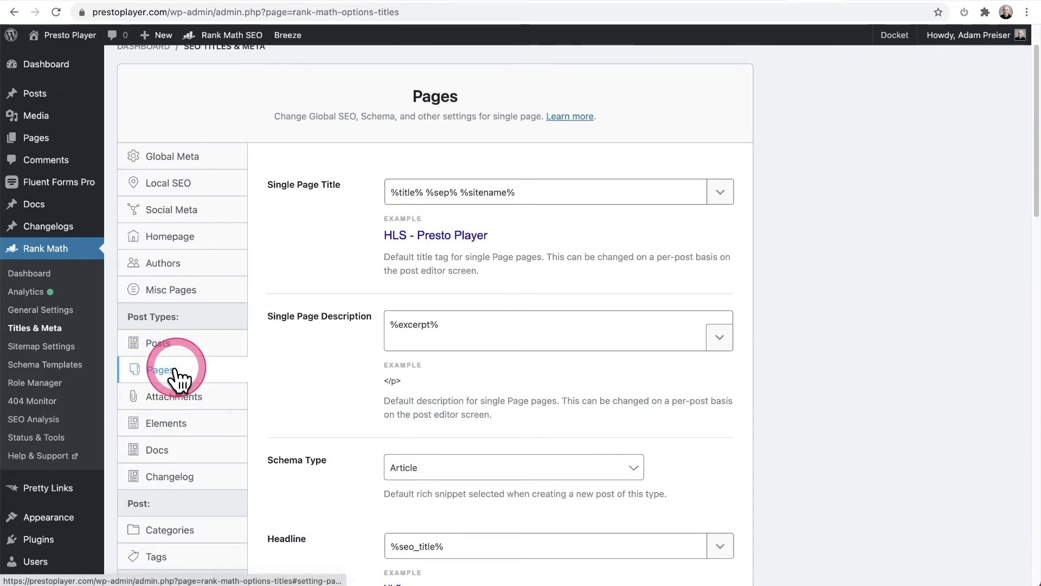
{"action": "left_click", "coordinate": [317, 322]}
{"action": "scroll", "coordinate": [317, 320], "scroll_direction": "down", "scroll_amount": 8}
{"action": "scroll", "coordinate": [317, 320], "scroll_direction": "down", "scroll_amount": 2}
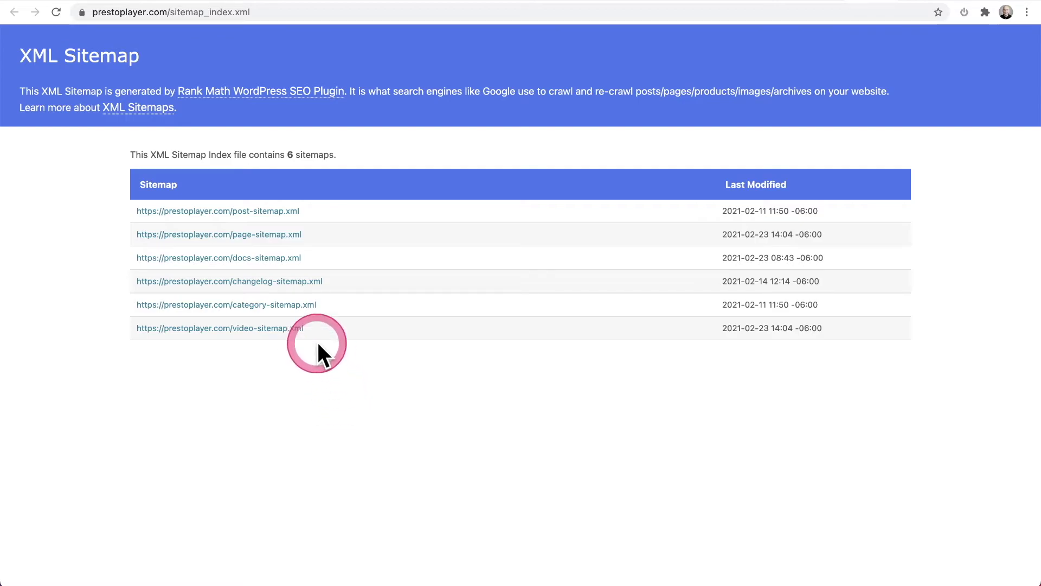
- Open video-sitemap.xml, compare it with the Google video results, then open the BunnyNet doc
{"action": "left_click", "coordinate": [239, 332]}
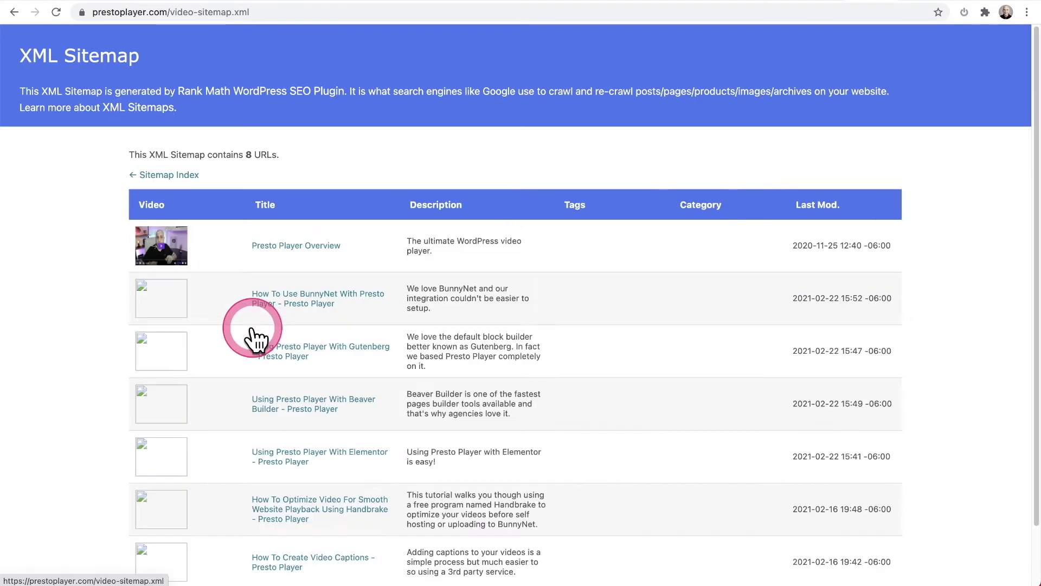
{"action": "left_click", "coordinate": [209, 249]}
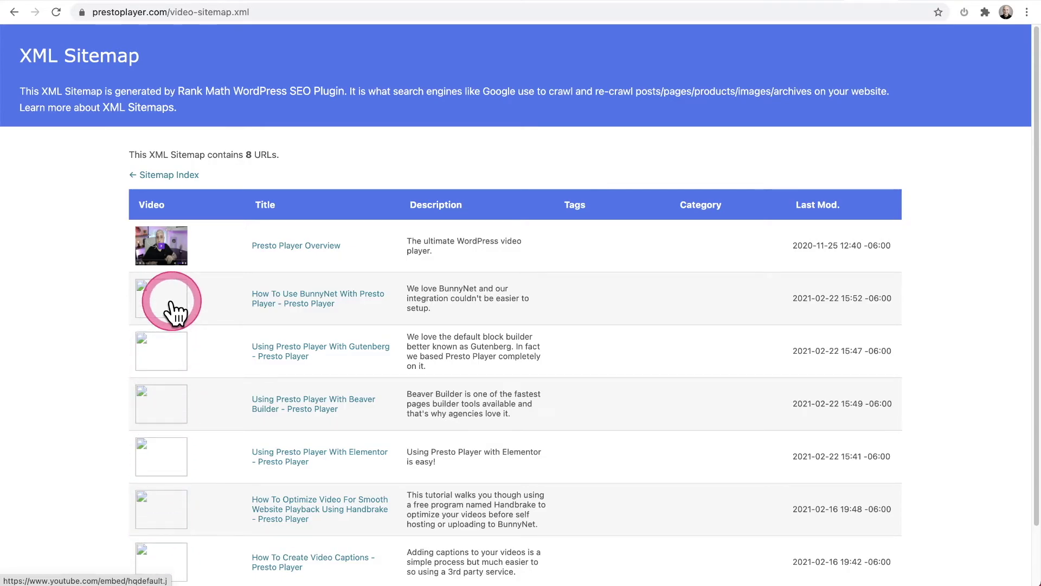
{"action": "left_click", "coordinate": [648, 1]}
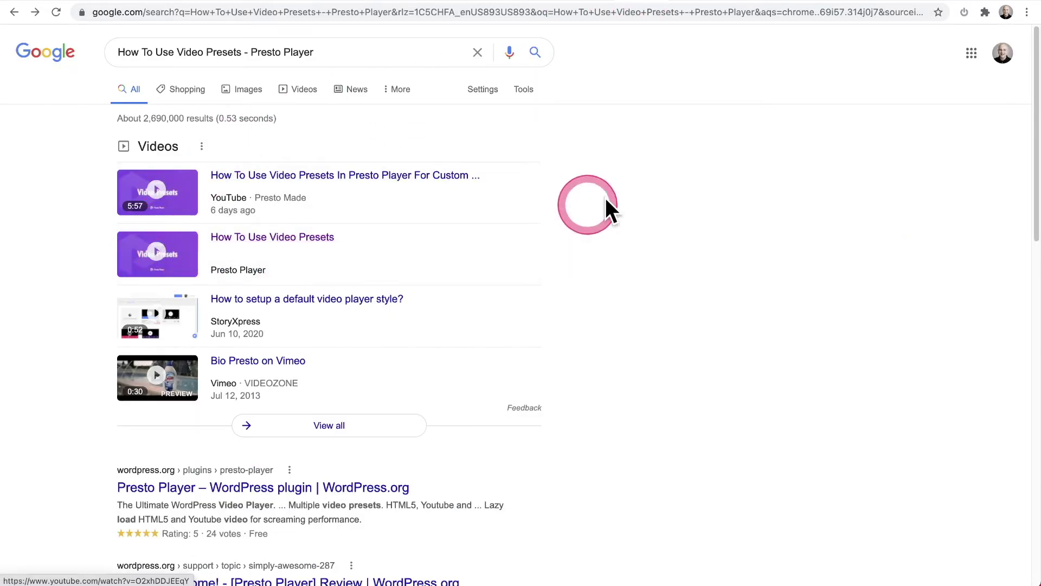
{"action": "left_click", "coordinate": [881, 2]}
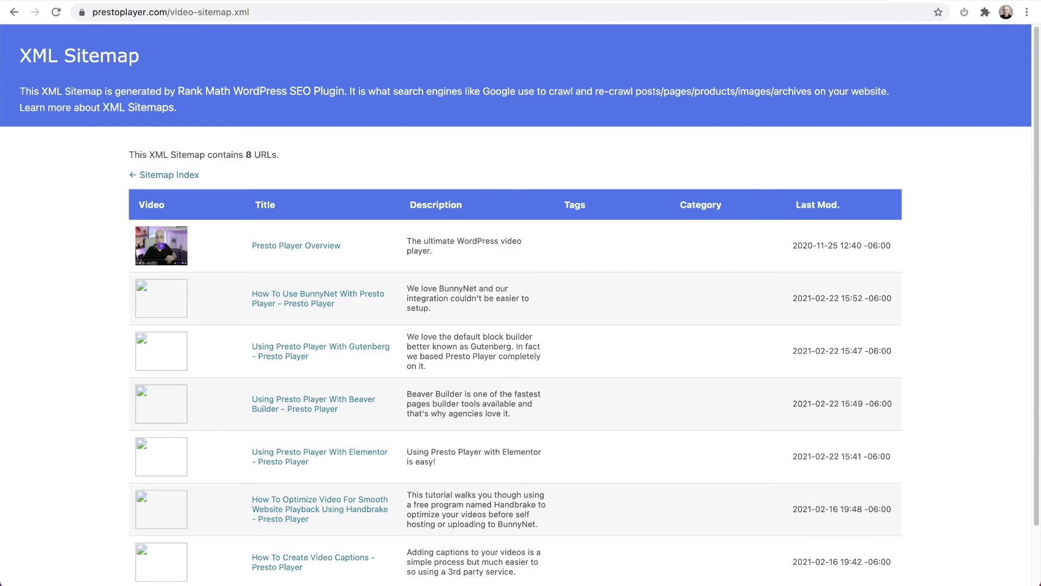
{"action": "left_click", "coordinate": [297, 297]}
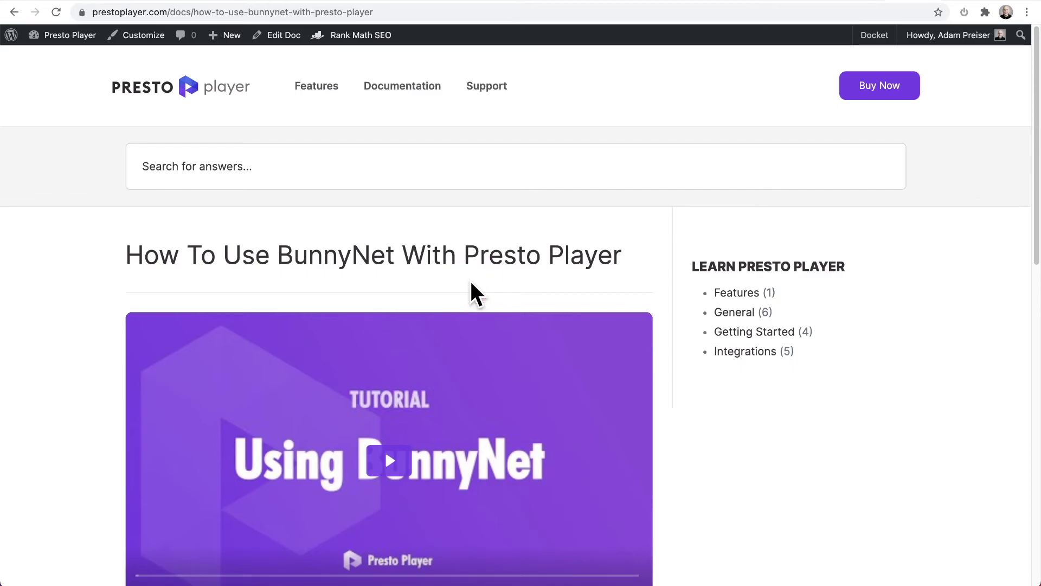
- Edit the BunnyNet doc and check that Rank Math's Schema tab shows Video schema in use
{"action": "left_click", "coordinate": [496, 268]}
{"action": "left_click", "coordinate": [274, 43]}
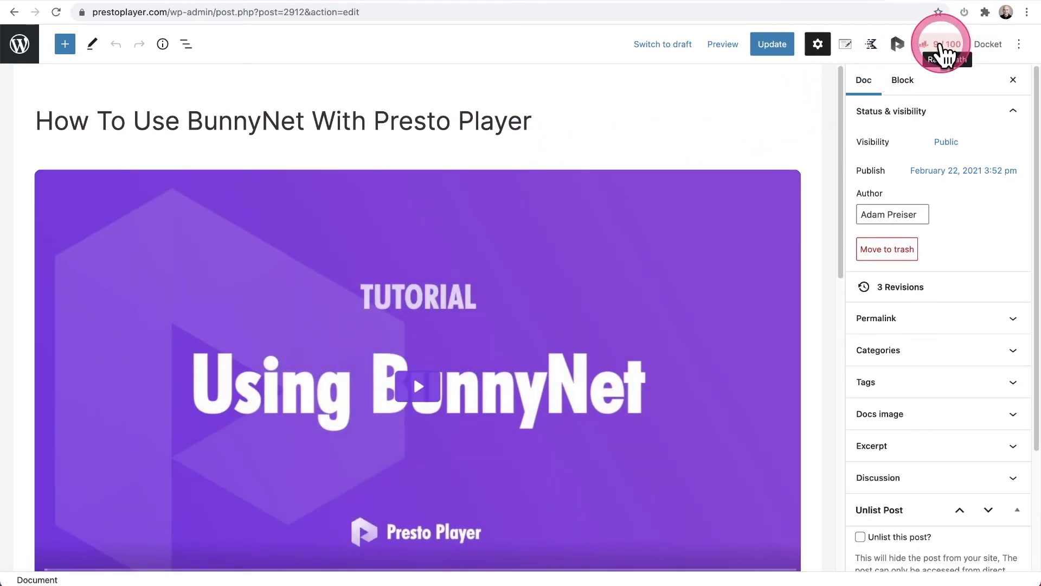
{"action": "left_click", "coordinate": [944, 49]}
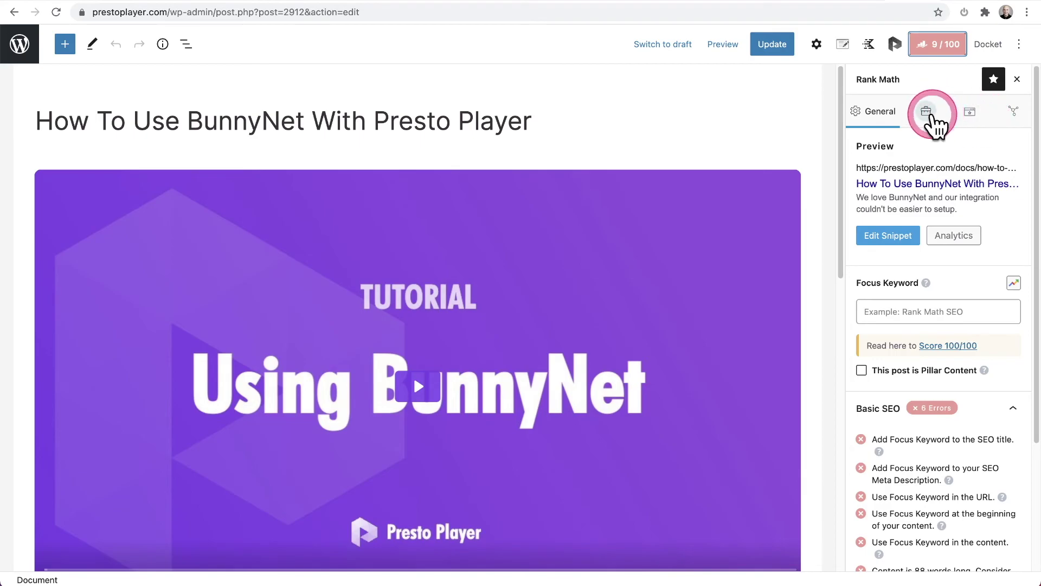
{"action": "left_click", "coordinate": [928, 117]}
{"action": "left_click", "coordinate": [980, 115]}
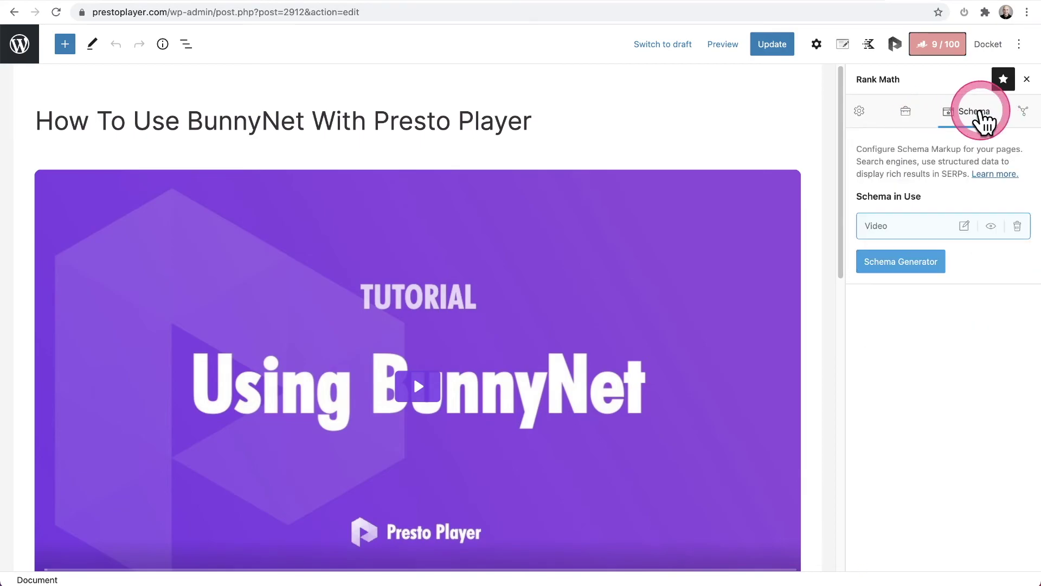